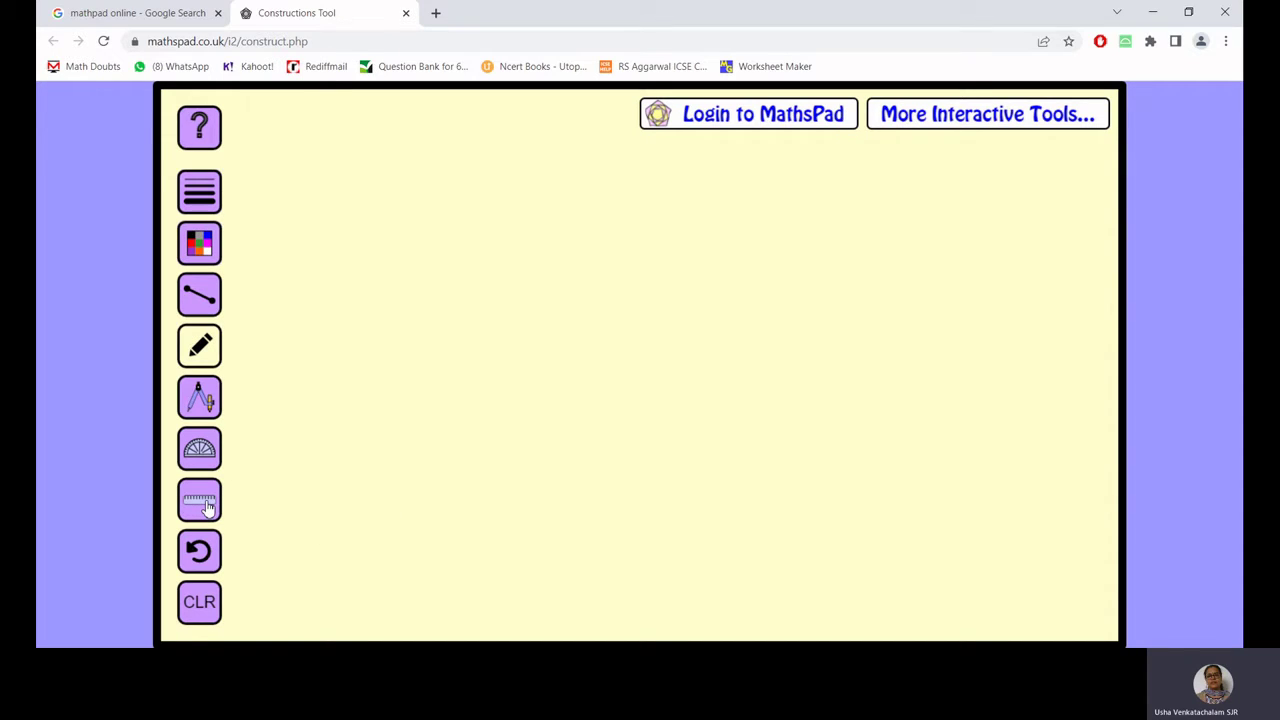
Step: Draw a horizontal line segment along the ruler from 0 to 7, and put the ruler away
left_click(207, 507)
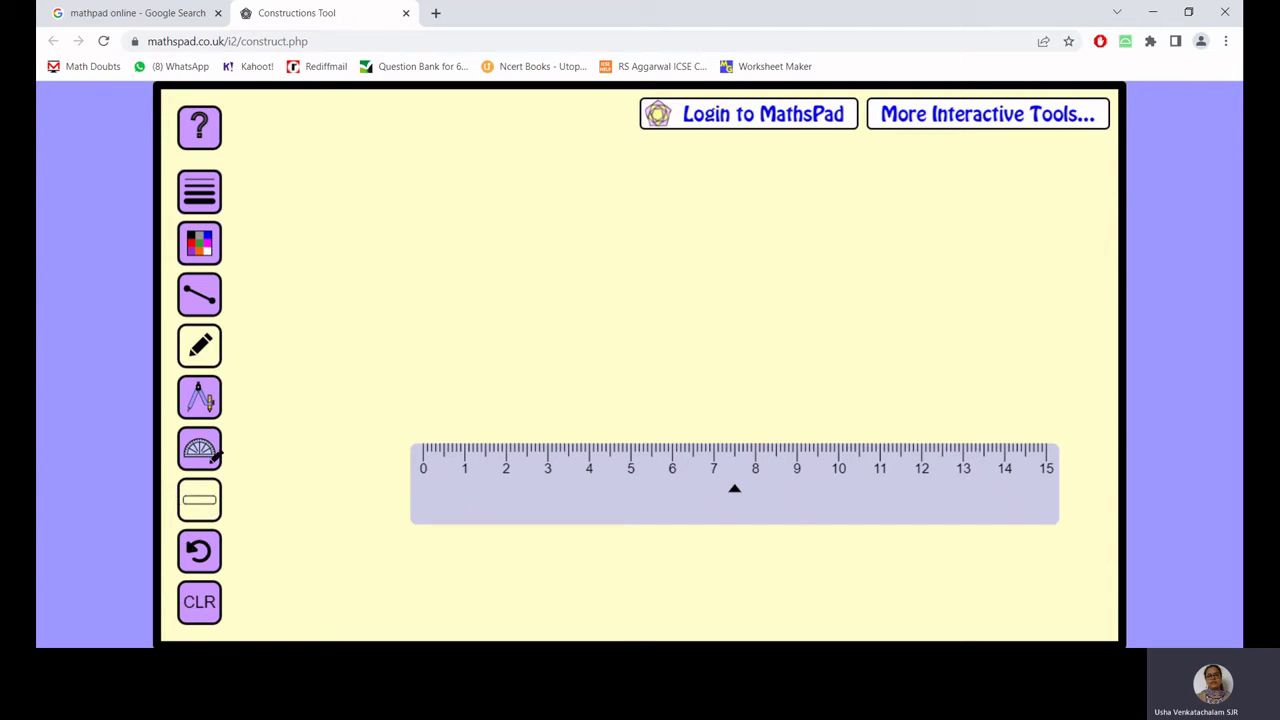
left_click(205, 358)
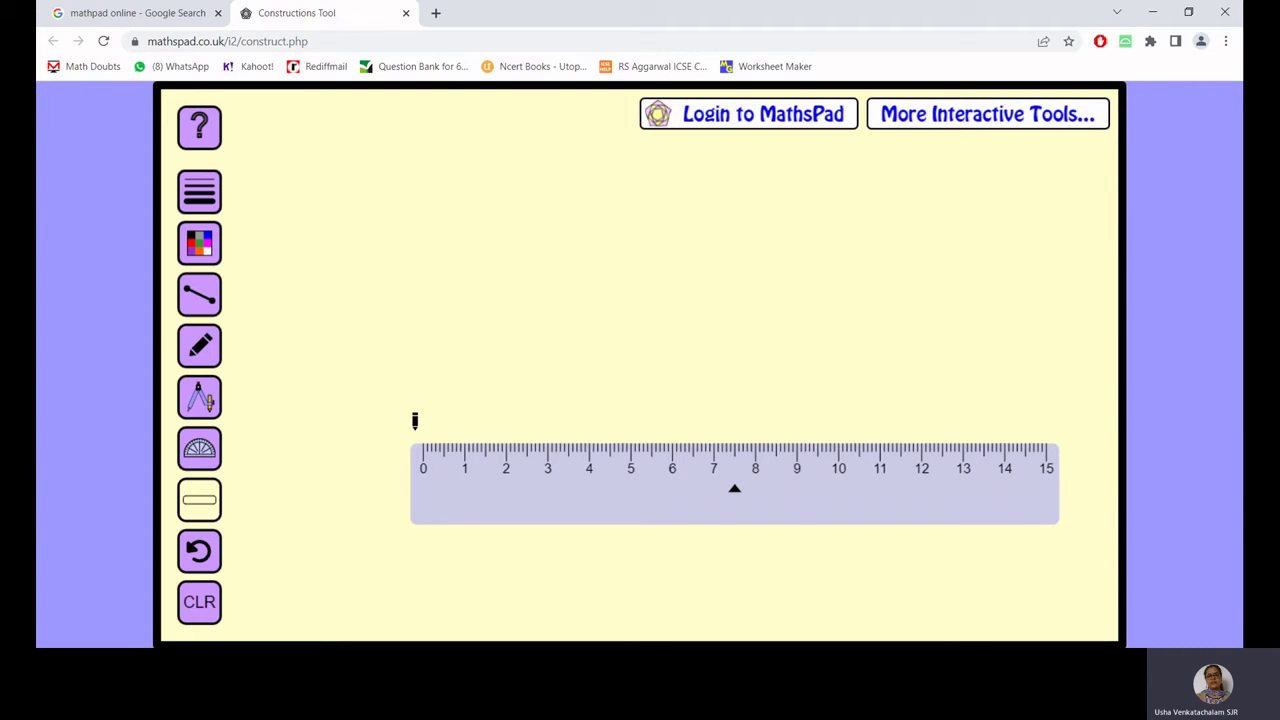
mouse_move(416, 421)
left_mouse_down()
mouse_move(717, 406)
mouse_move(707, 414)
left_mouse_up()
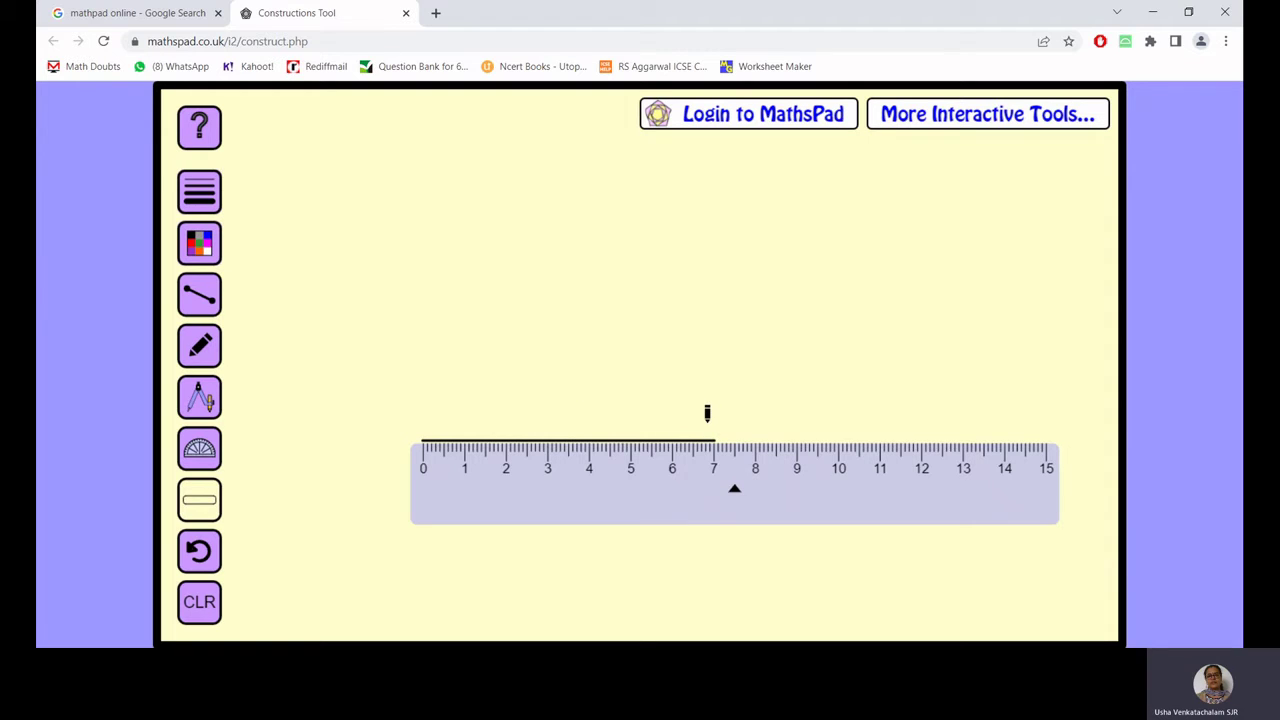
left_click(202, 504)
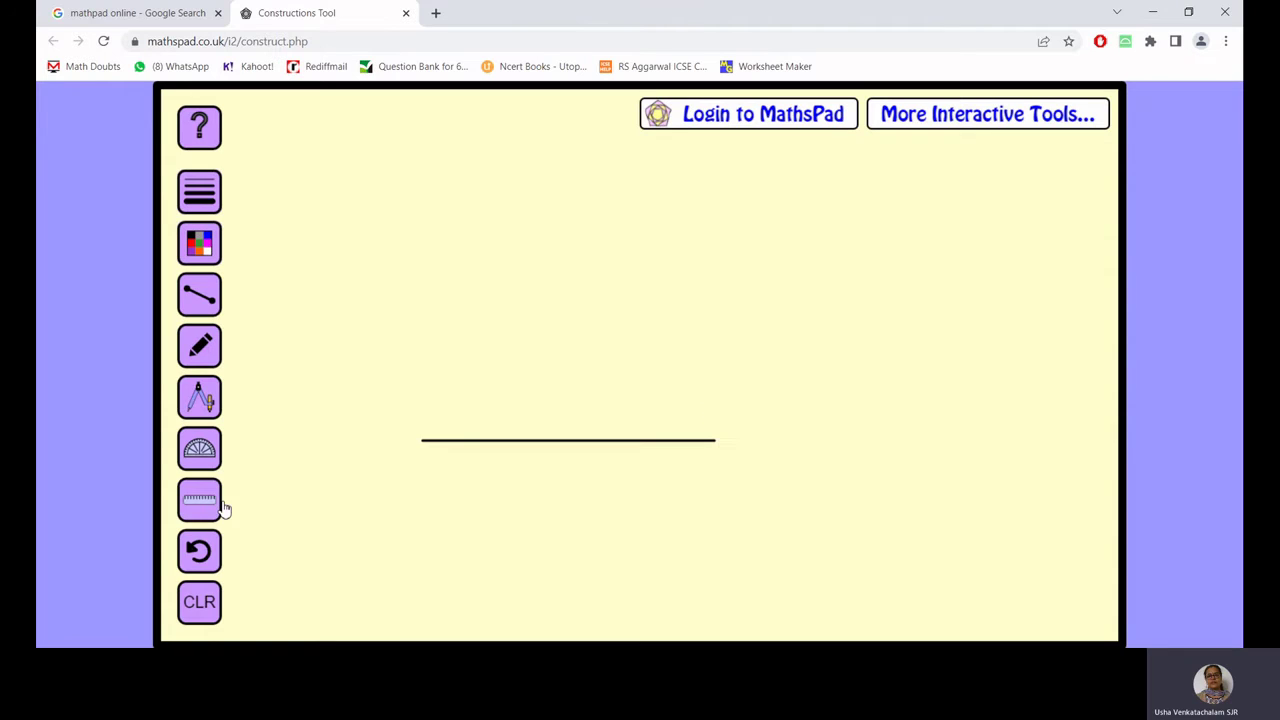
Step: Draw a compass arc centred on the segment's left endpoint, with a radius over half its length, extending above and below the segment
left_click(205, 403)
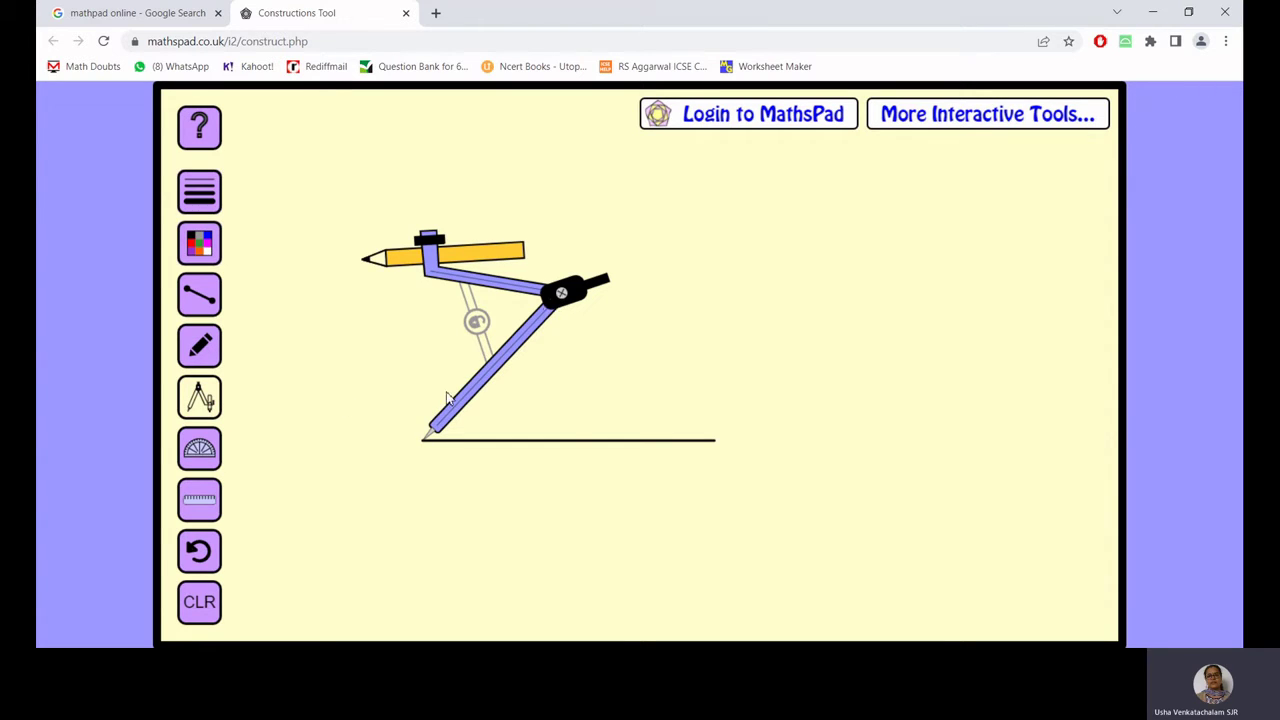
left_click_drag(478, 390, 445, 392)
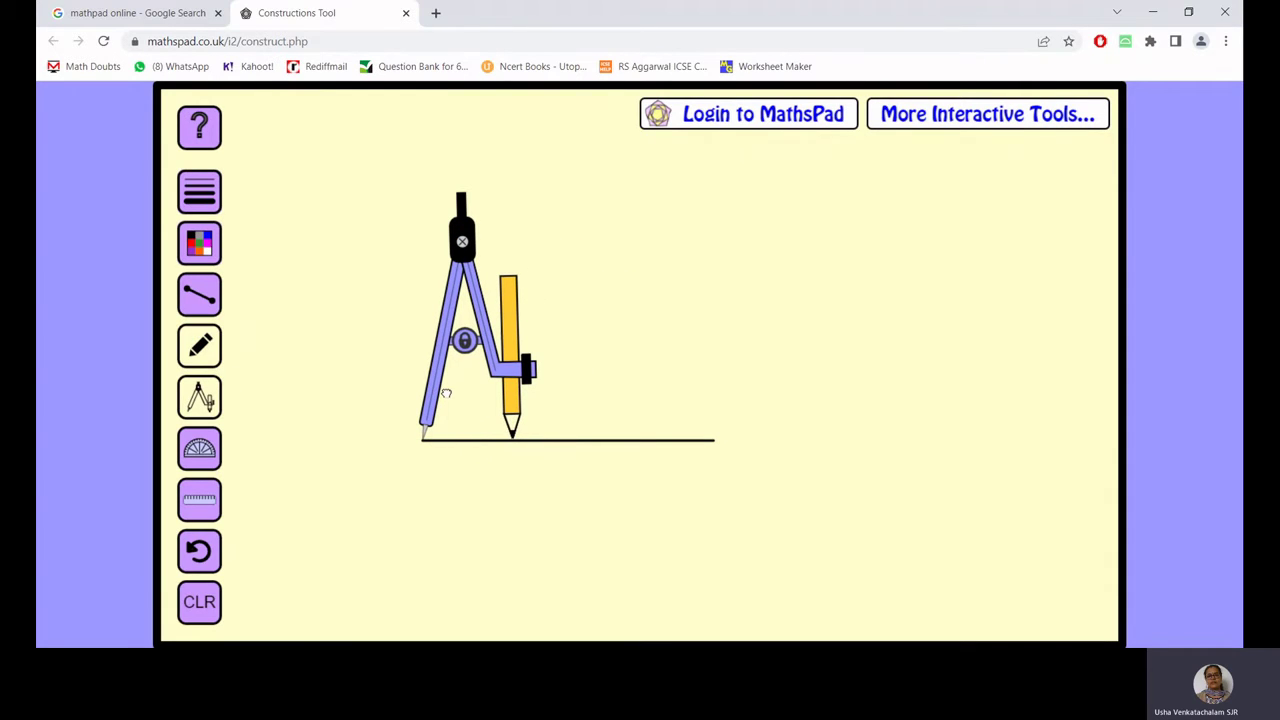
left_click(465, 340)
left_click_drag(521, 368, 614, 360)
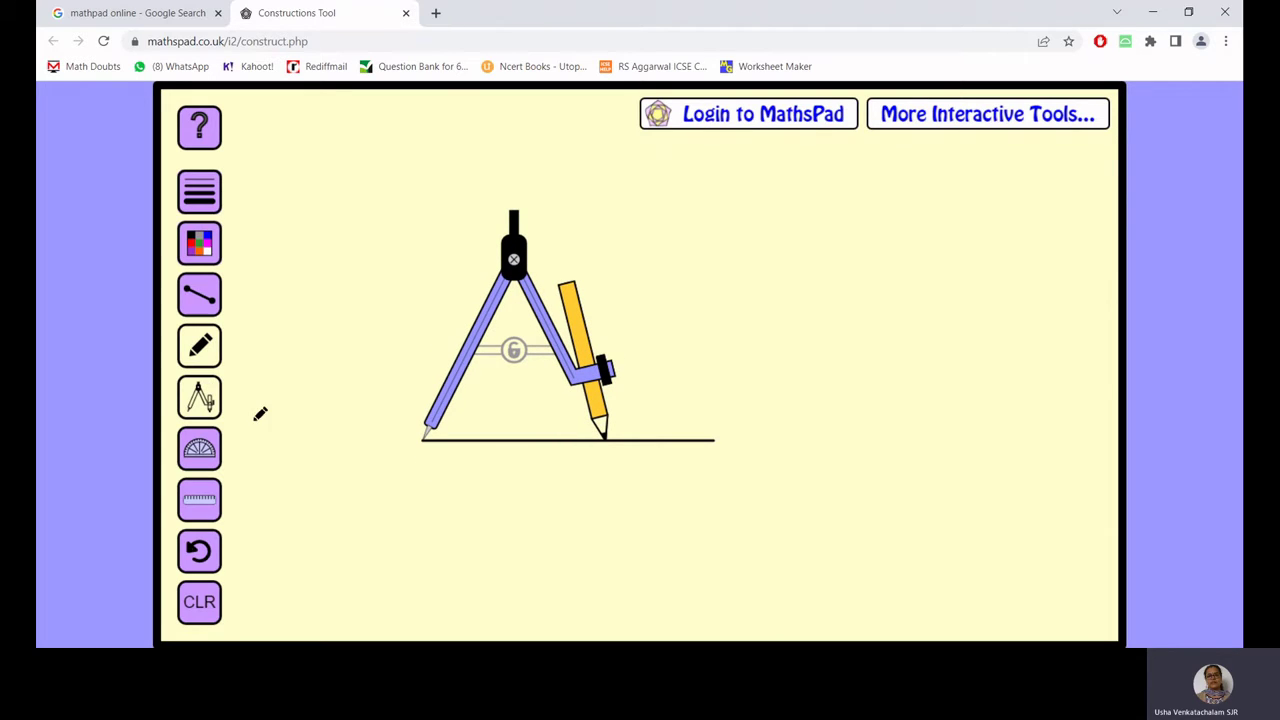
left_click(516, 354)
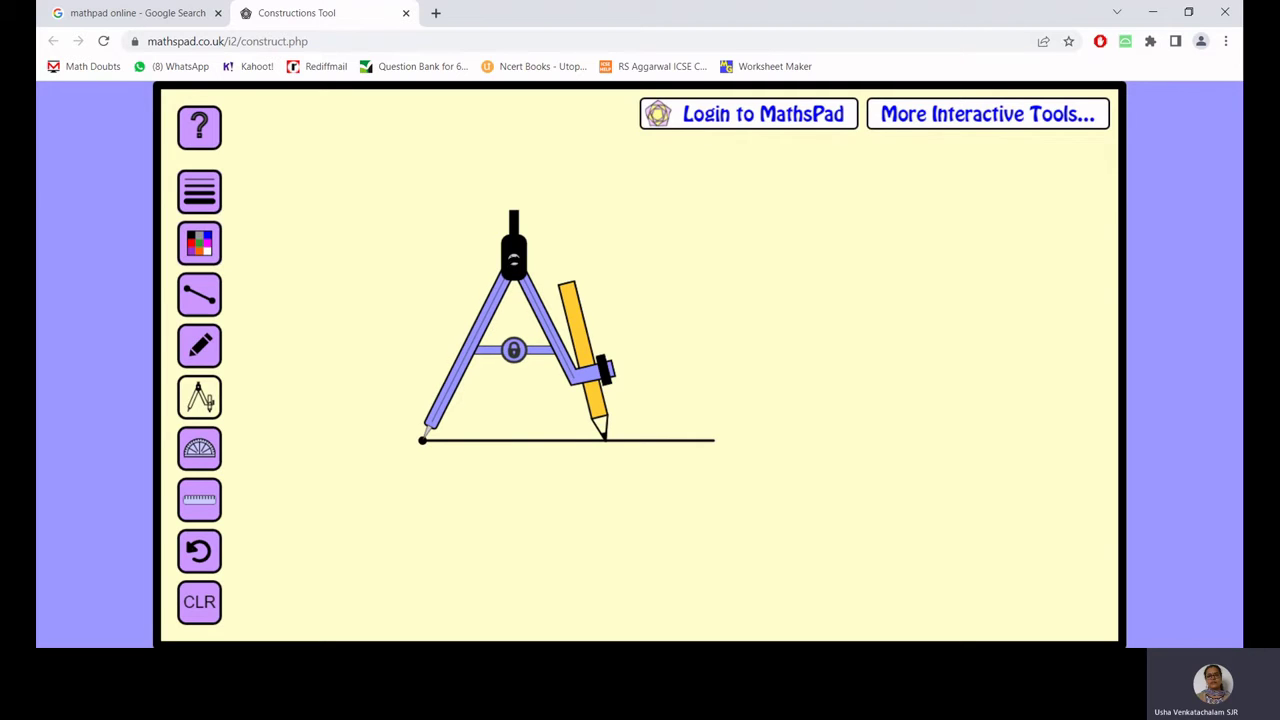
mouse_move(514, 215)
left_mouse_down()
mouse_move(420, 171)
mouse_move(440, 185)
mouse_move(418, 154)
mouse_move(291, 127)
mouse_move(178, 124)
mouse_move(349, 197)
mouse_move(466, 294)
mouse_move(467, 412)
mouse_move(432, 452)
left_mouse_up()
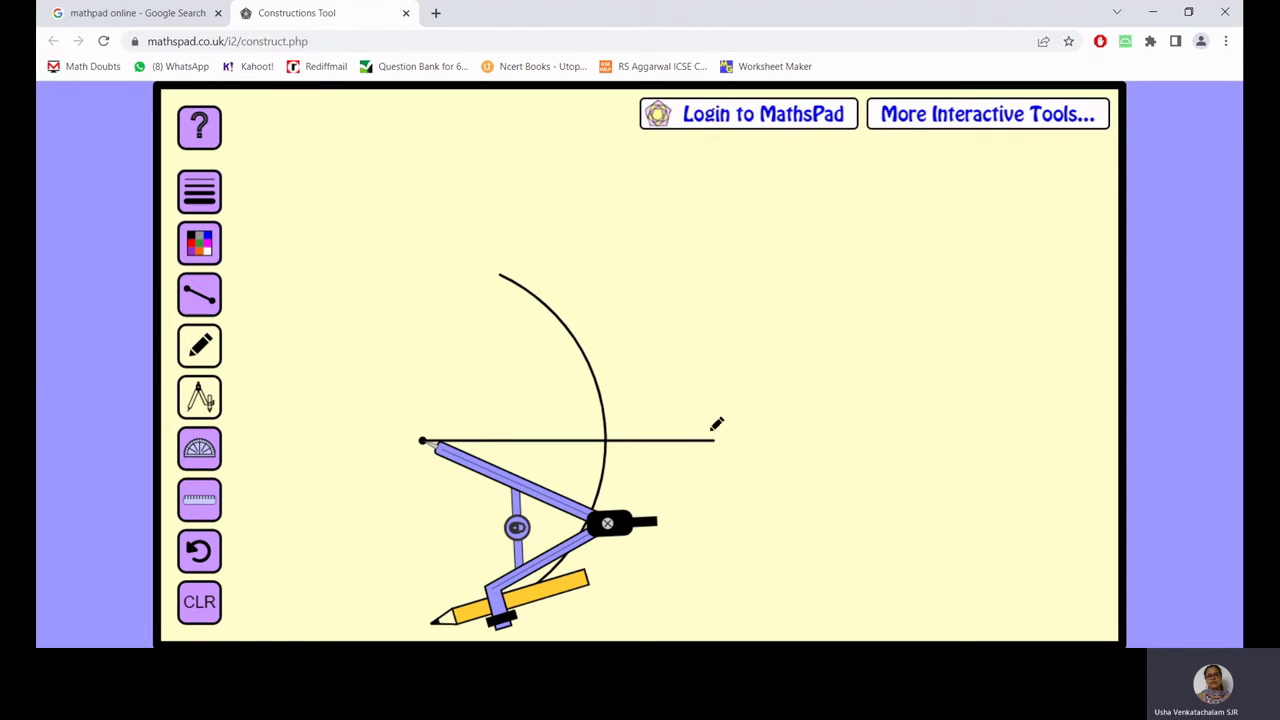
Step: With the same compass radius, draw an arc from the segment's right endpoint that crosses the first arc twice, and put the compass away
left_click(203, 364)
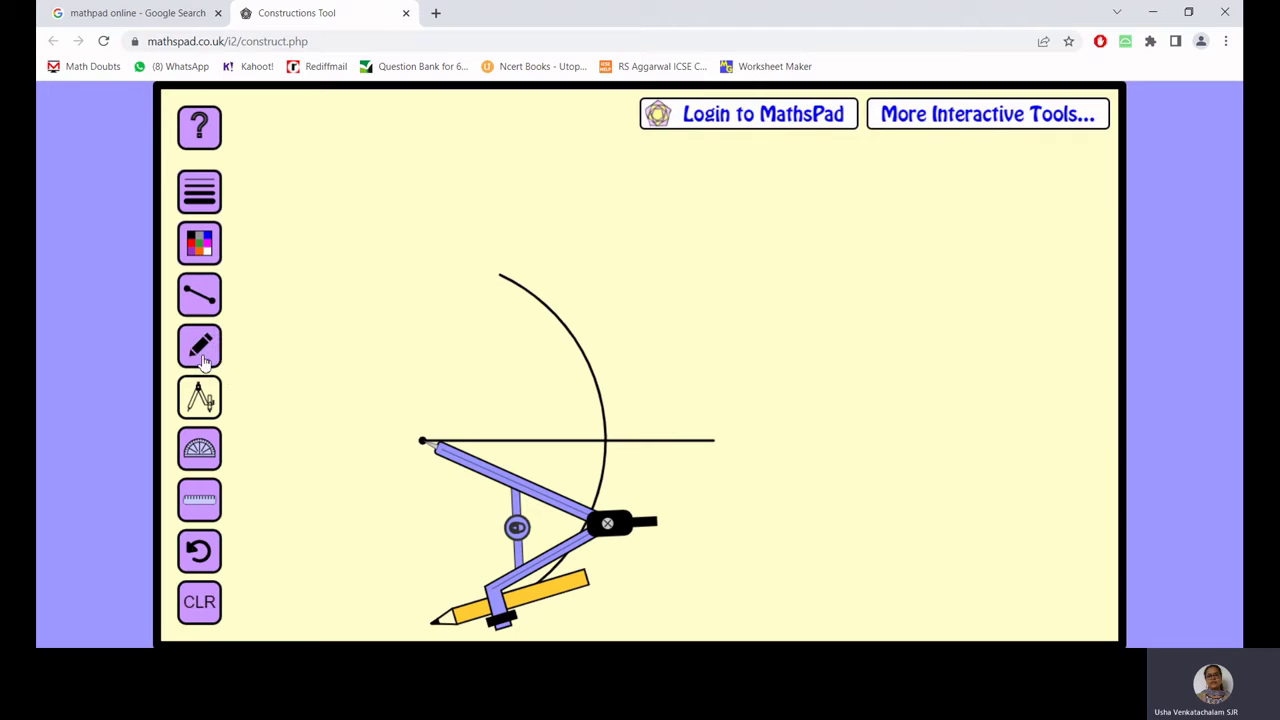
mouse_move(480, 462)
left_mouse_down()
mouse_move(590, 462)
mouse_move(700, 425)
mouse_move(776, 458)
left_mouse_up()
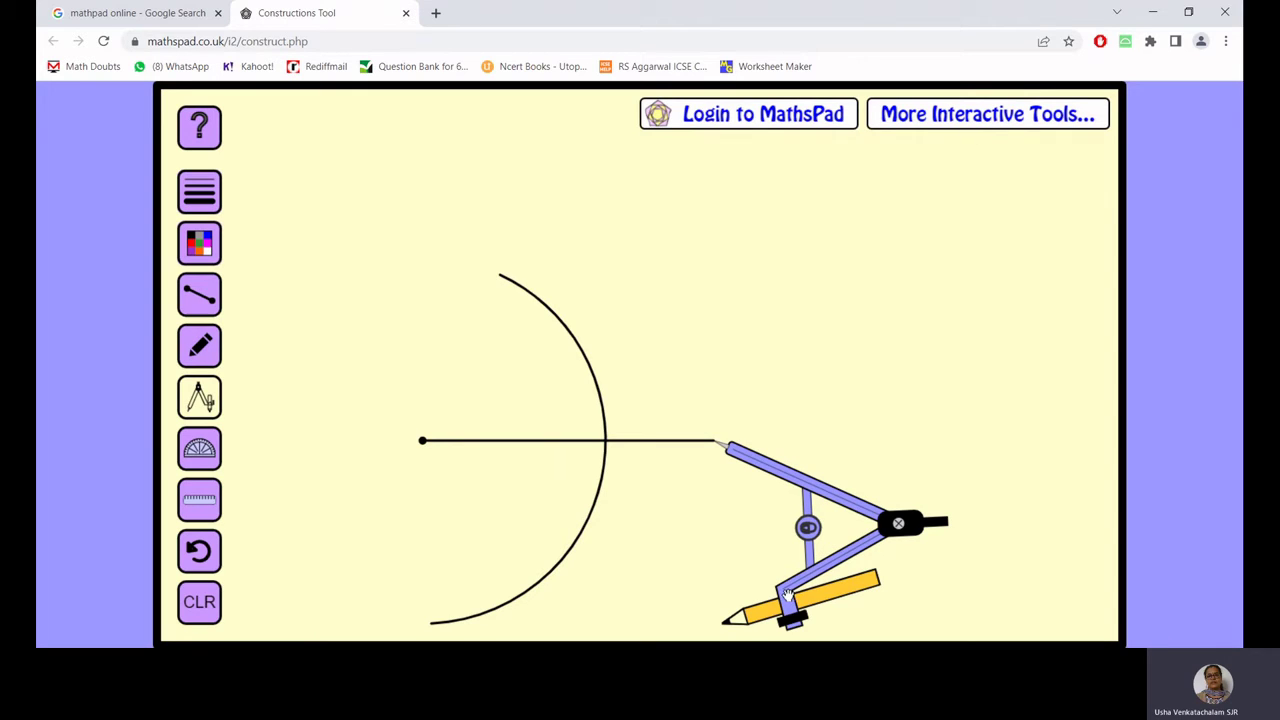
left_click_drag(789, 596, 895, 505)
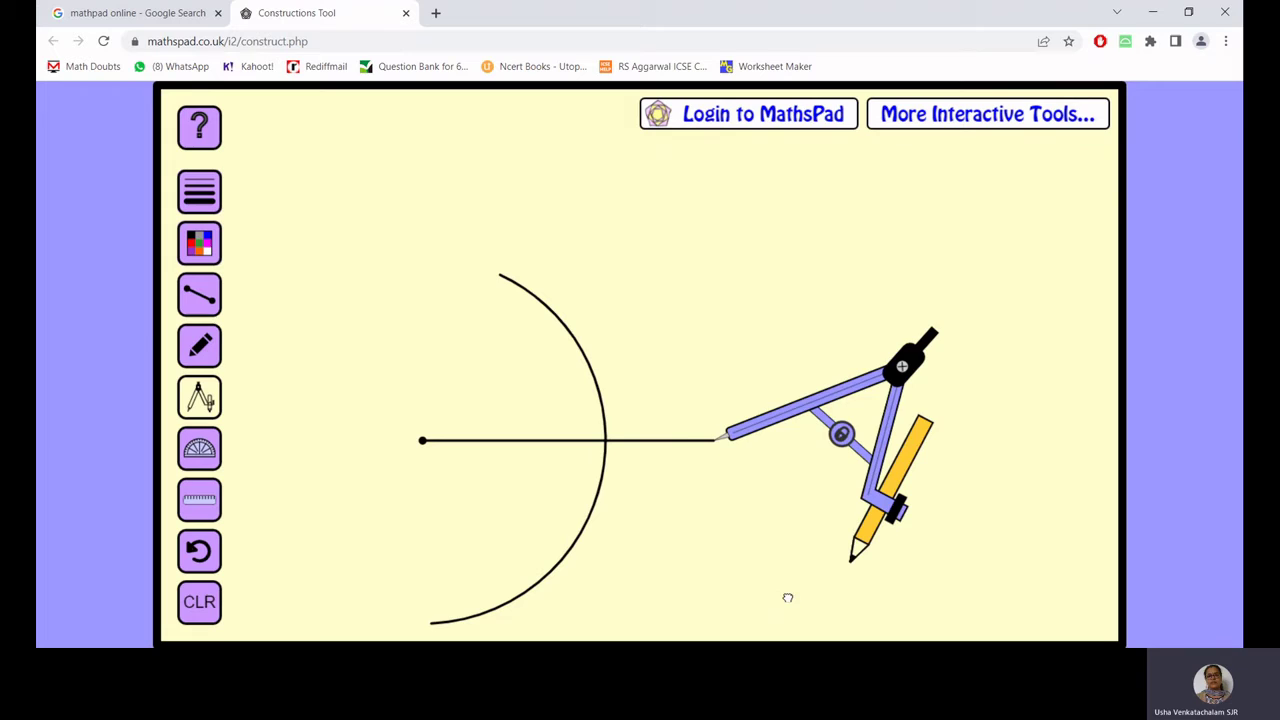
mouse_move(787, 597)
left_mouse_down()
mouse_move(666, 623)
mouse_move(590, 592)
left_mouse_up()
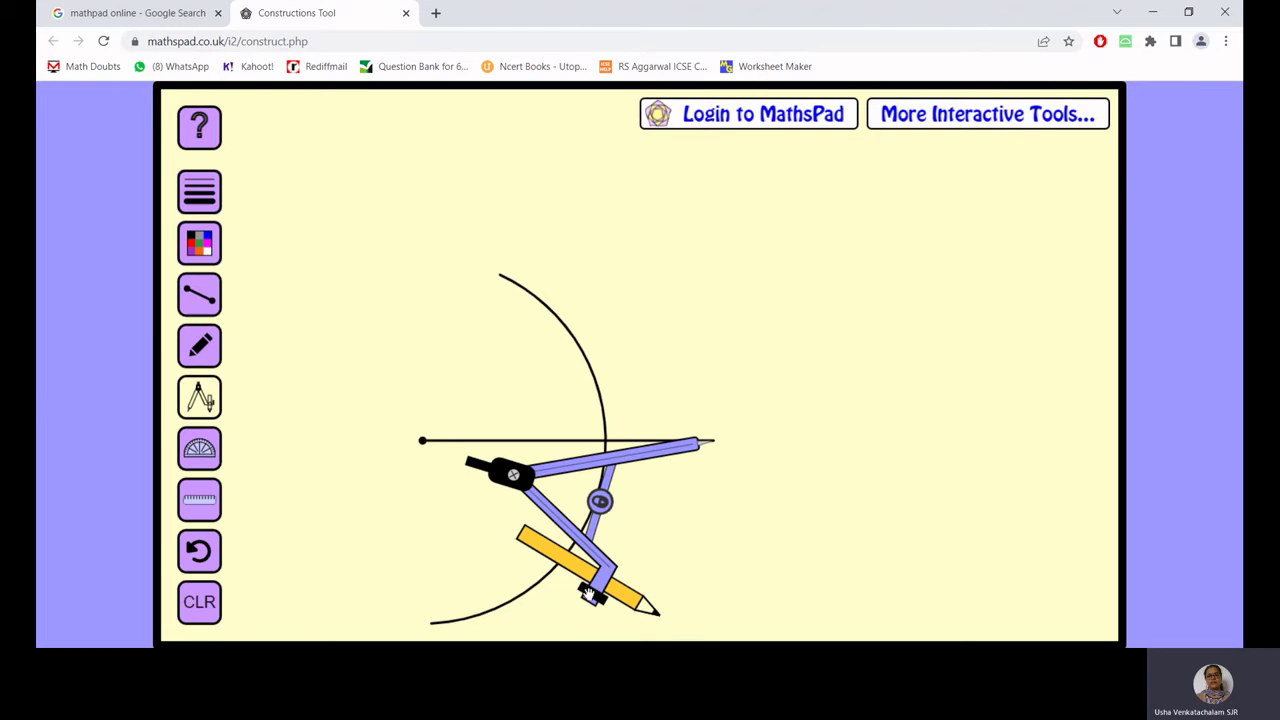
left_click(203, 342)
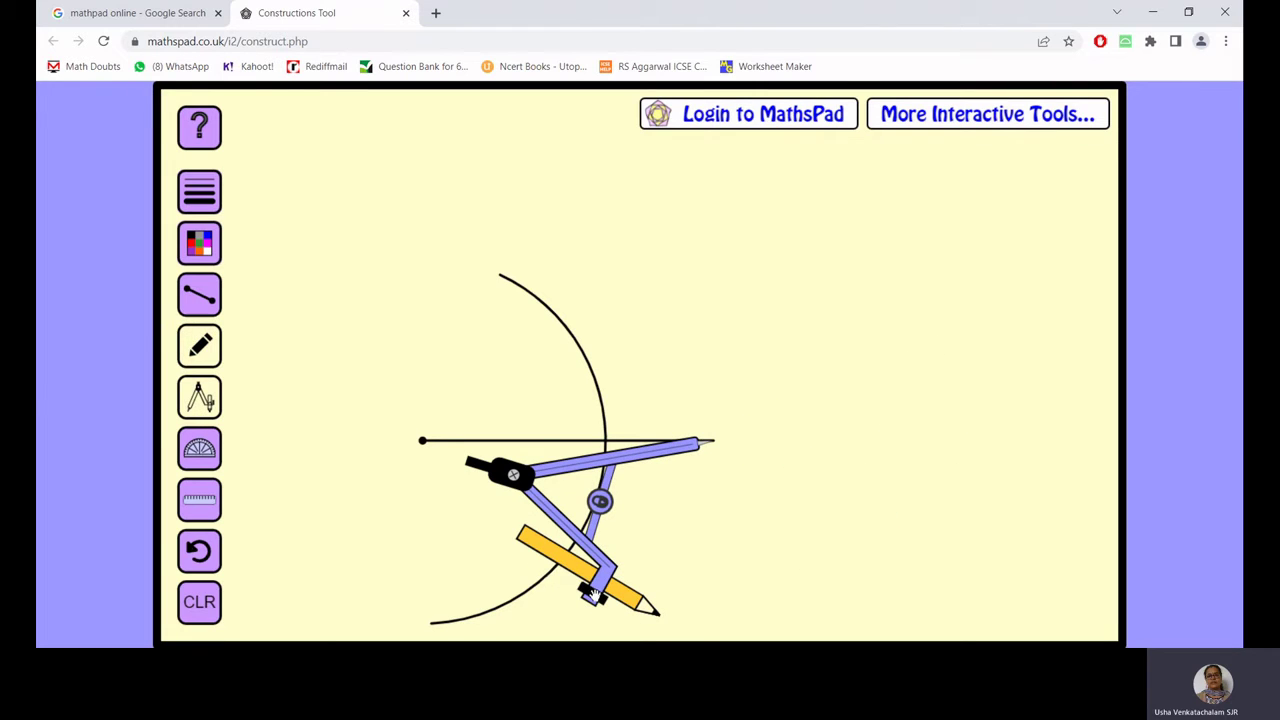
mouse_move(595, 595)
left_mouse_down()
mouse_move(557, 532)
mouse_move(567, 562)
mouse_move(678, 646)
left_mouse_up()
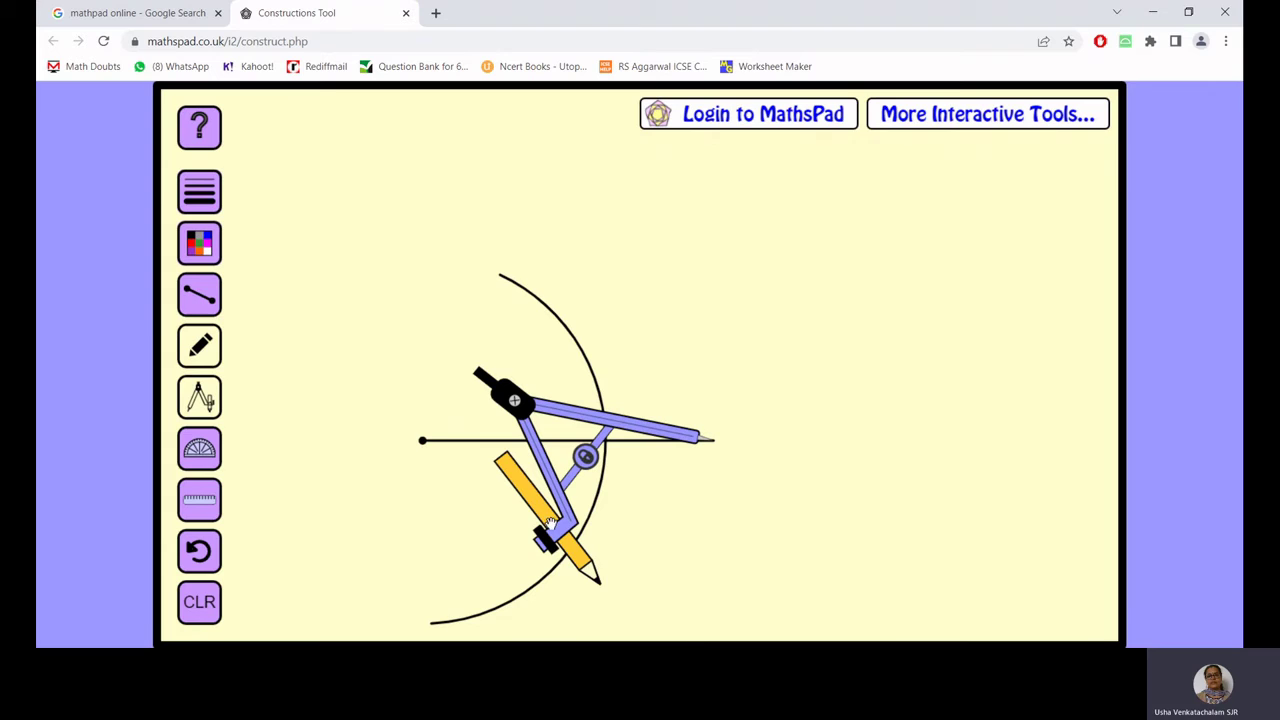
mouse_move(514, 398)
left_mouse_down()
mouse_move(523, 349)
mouse_move(594, 271)
mouse_move(686, 229)
mouse_move(804, 259)
left_mouse_up()
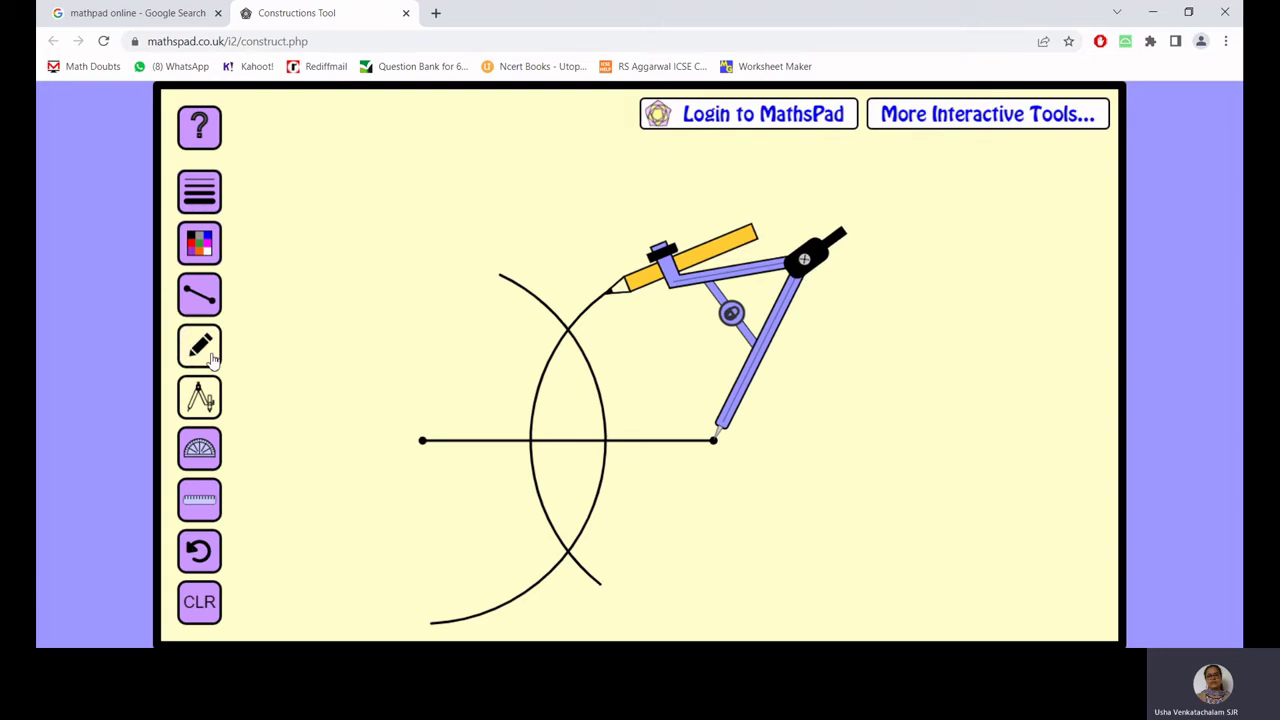
left_click(208, 405)
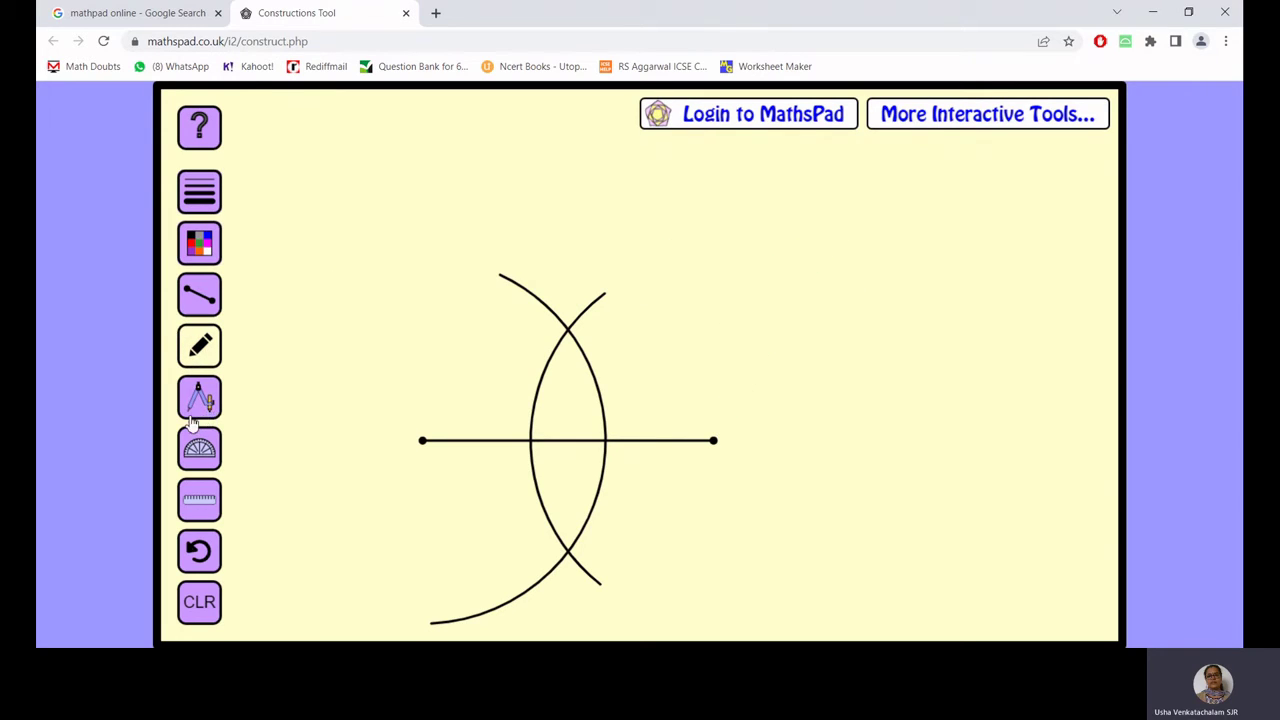
Step: Draw a straight line along the ruler through both arc intersections, extending slightly past them, and put the ruler away
left_click(199, 510)
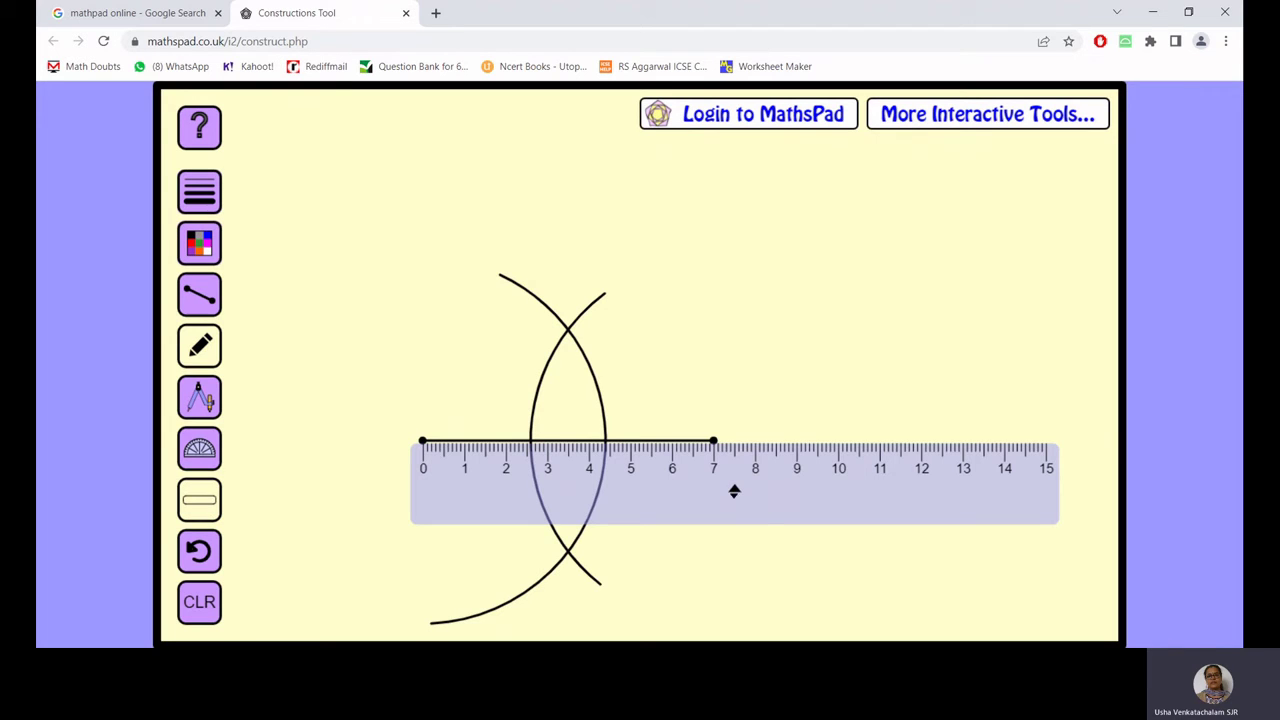
left_click_drag(734, 491, 564, 213)
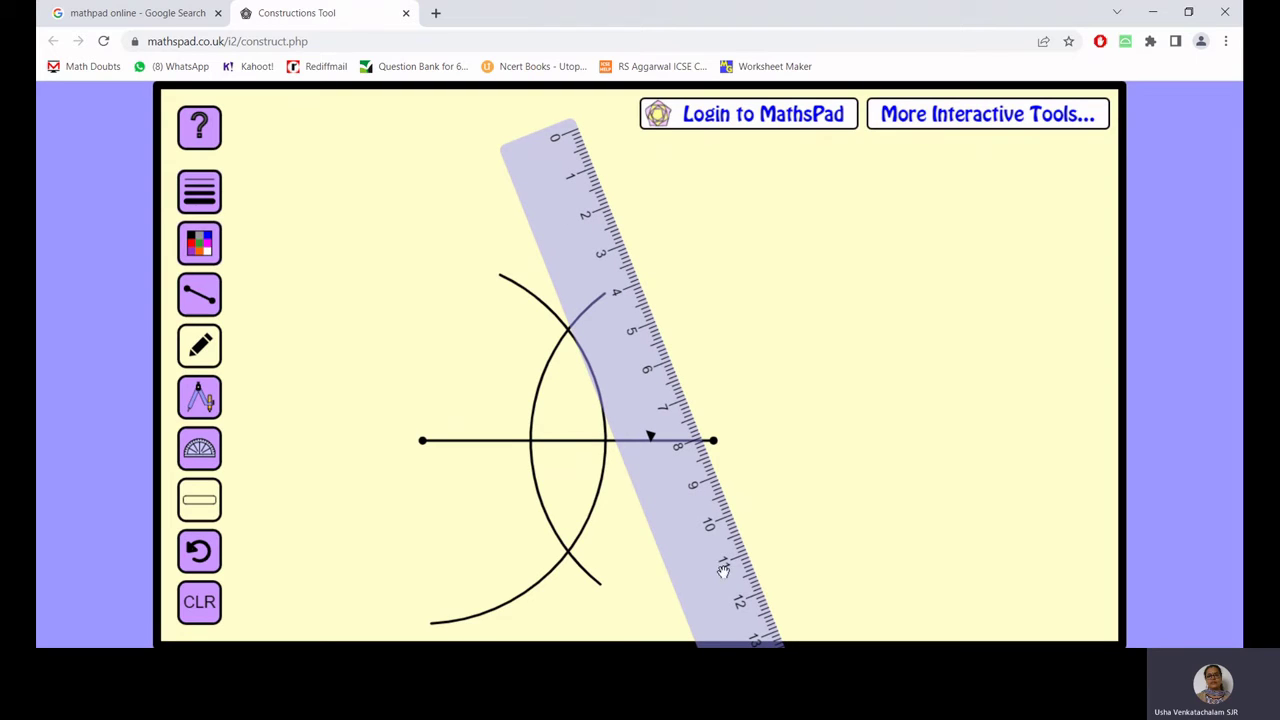
mouse_move(720, 574)
left_mouse_down()
mouse_move(645, 610)
mouse_move(713, 582)
left_mouse_up()
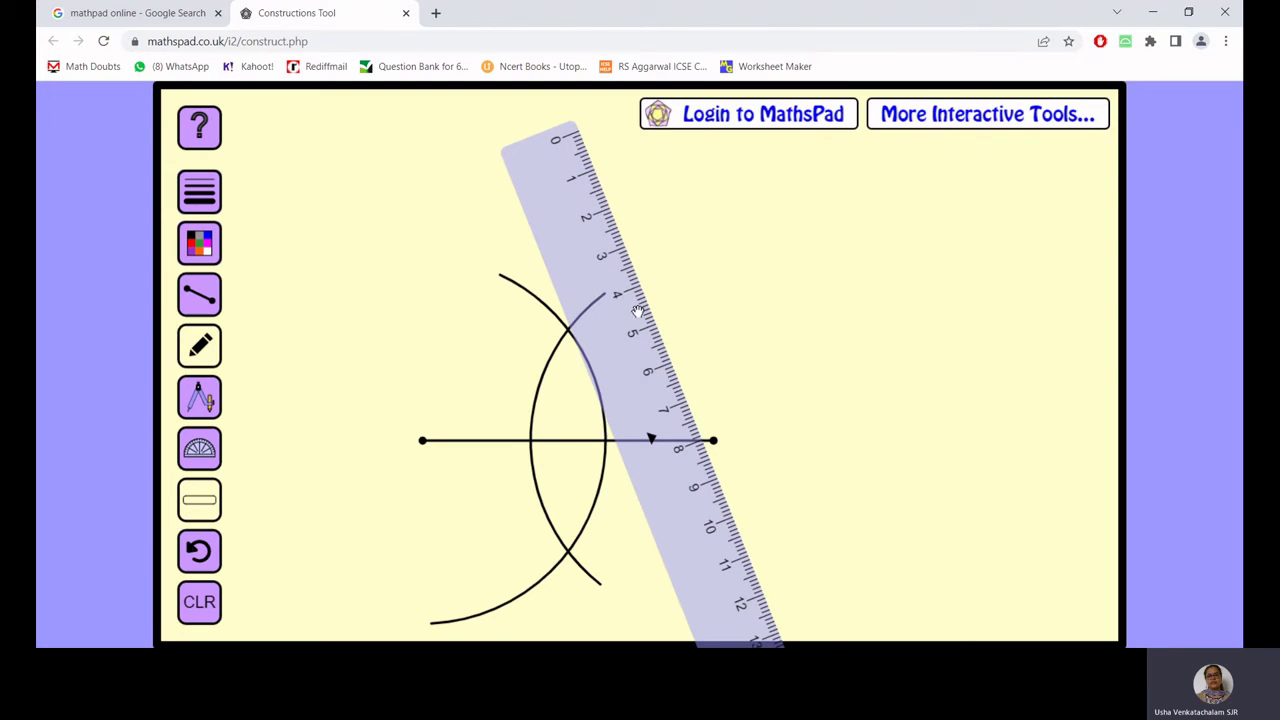
left_click_drag(571, 203, 777, 206)
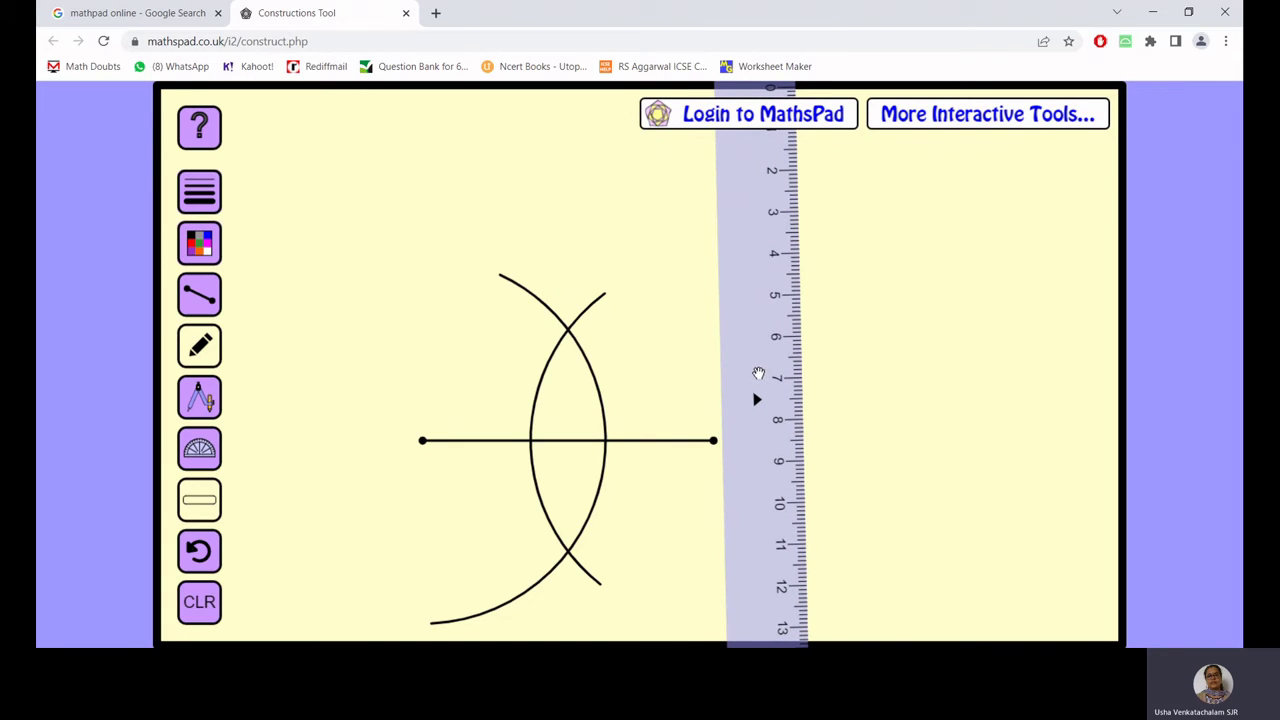
left_click_drag(757, 371, 609, 368)
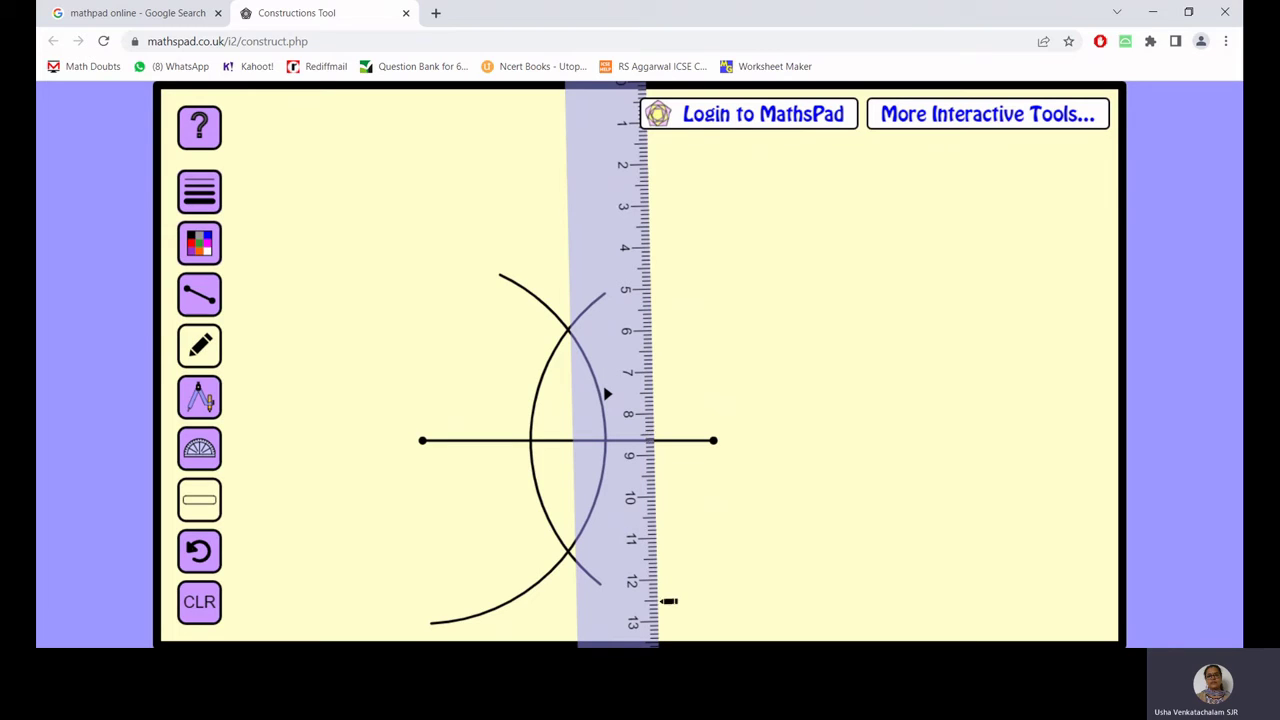
left_click_drag(641, 613, 636, 597)
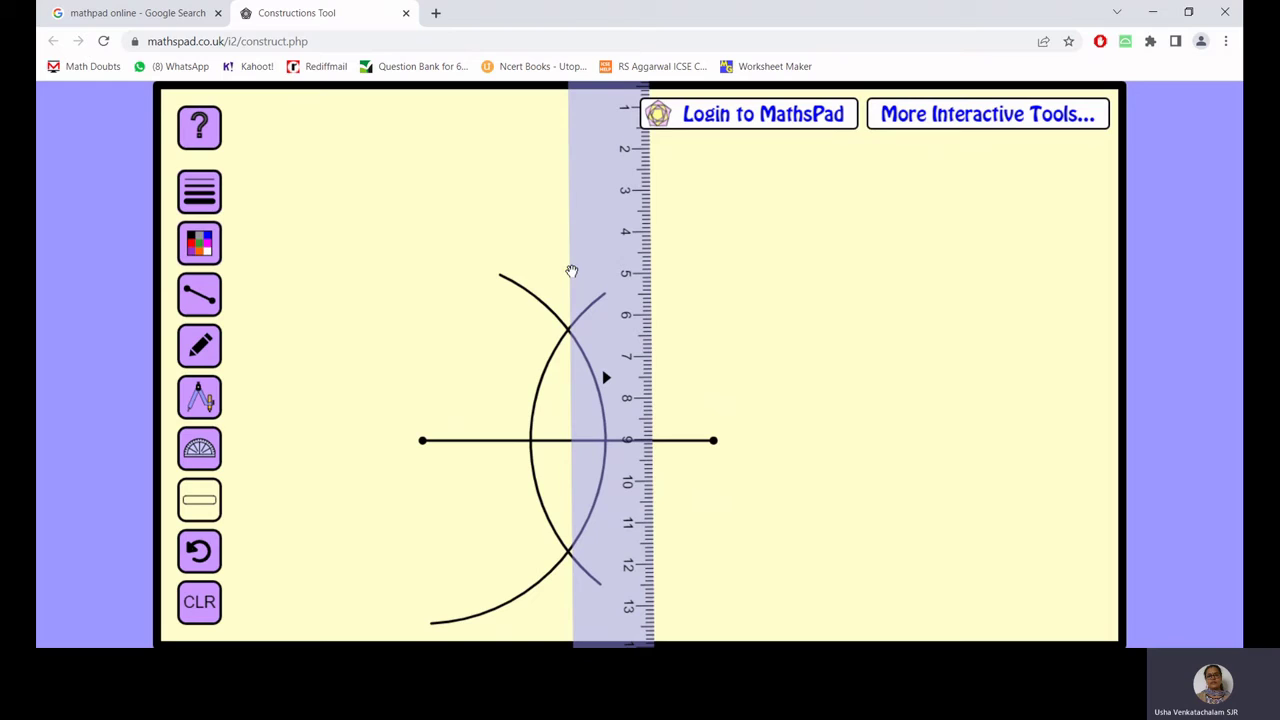
left_click_drag(543, 266, 520, 588)
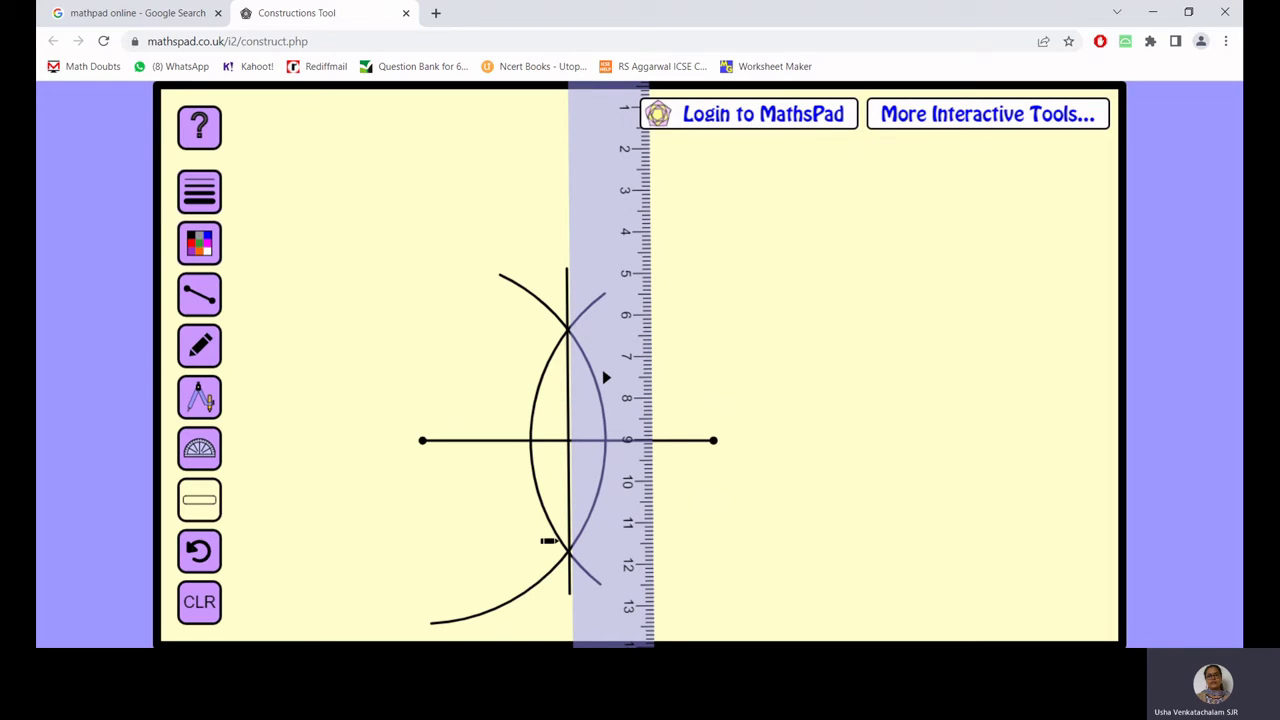
left_click(200, 508)
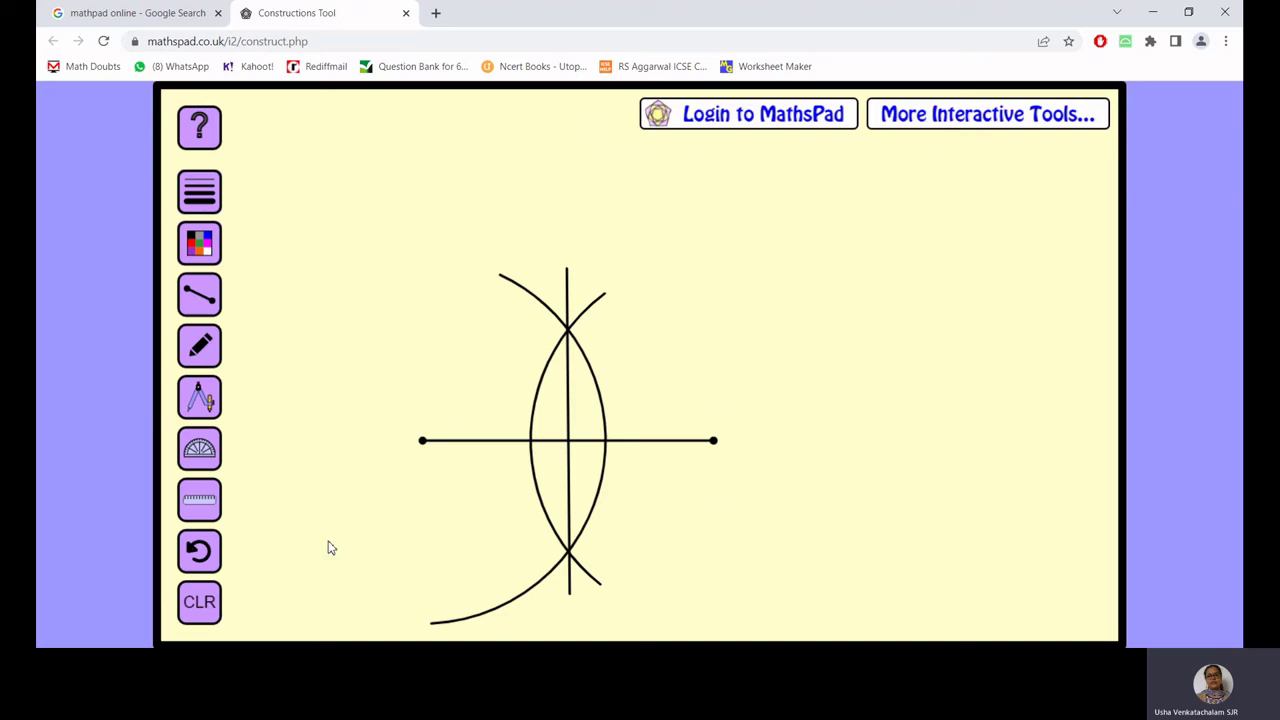
Step: Measure both halves of the horizontal segment with the ruler, from the left endpoint to the bisector and from the bisector to the right endpoint
left_click(206, 508)
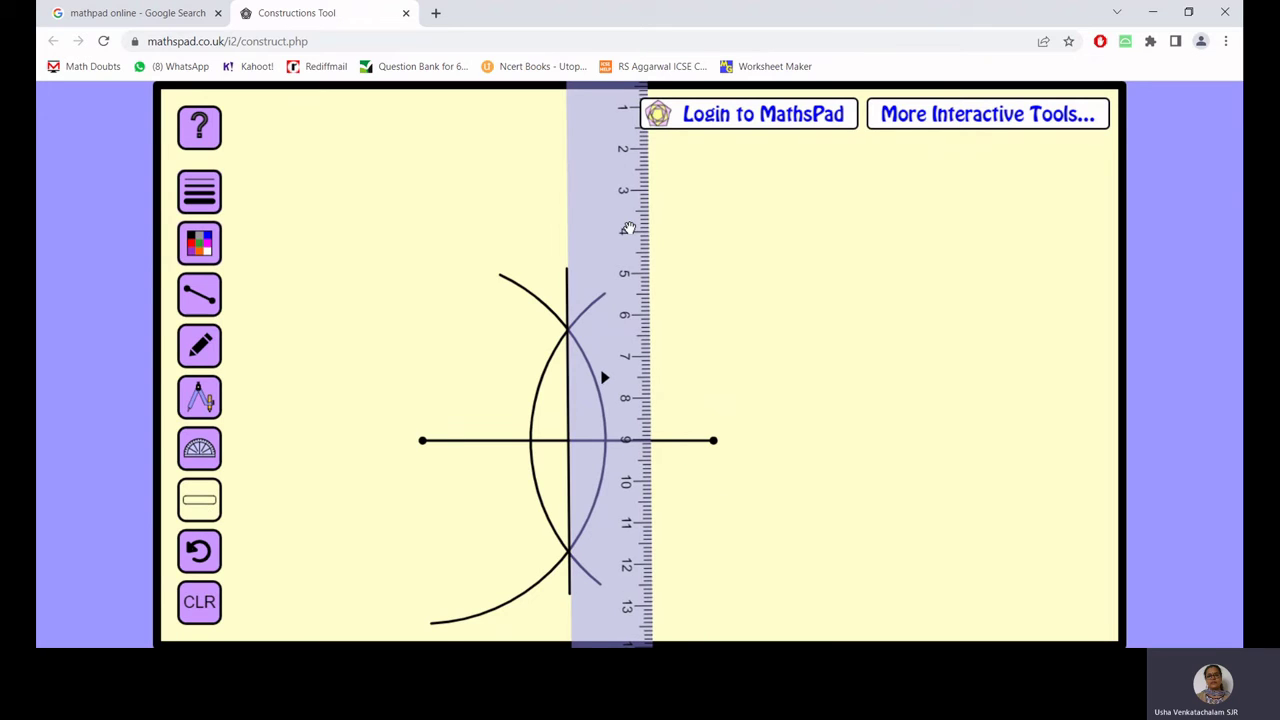
left_click_drag(605, 377, 390, 470)
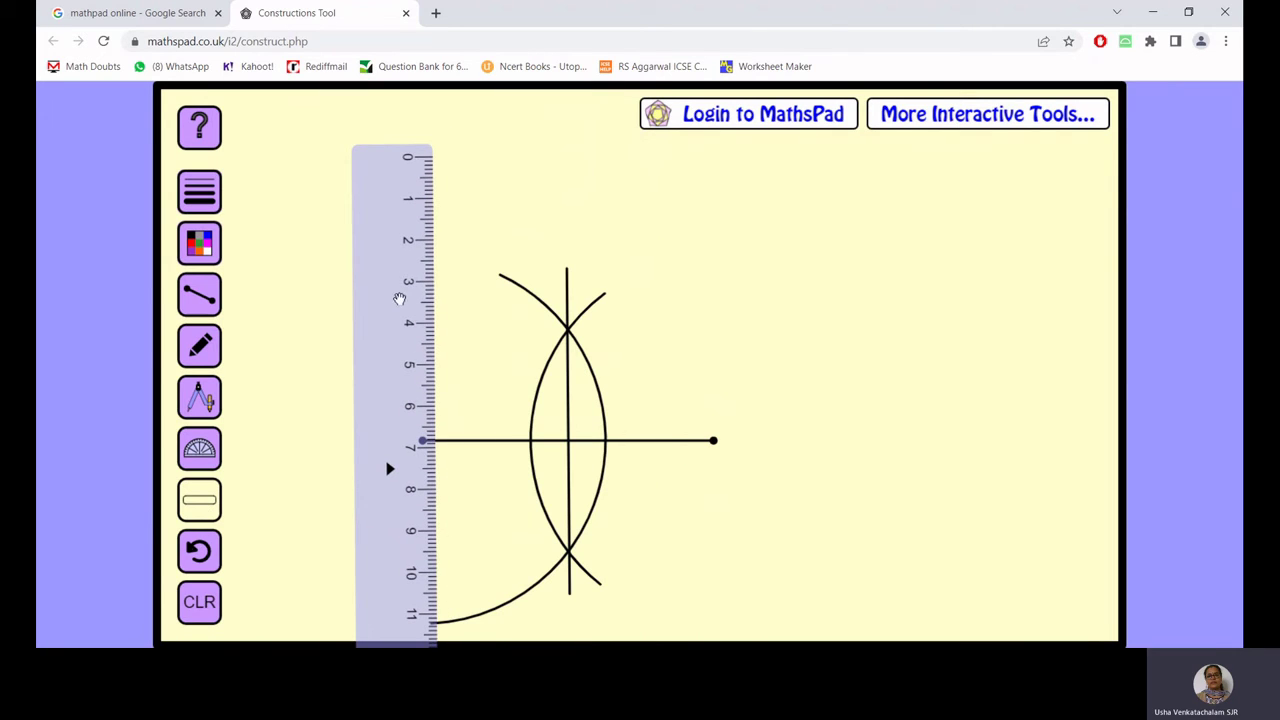
left_click_drag(420, 171, 100, 423)
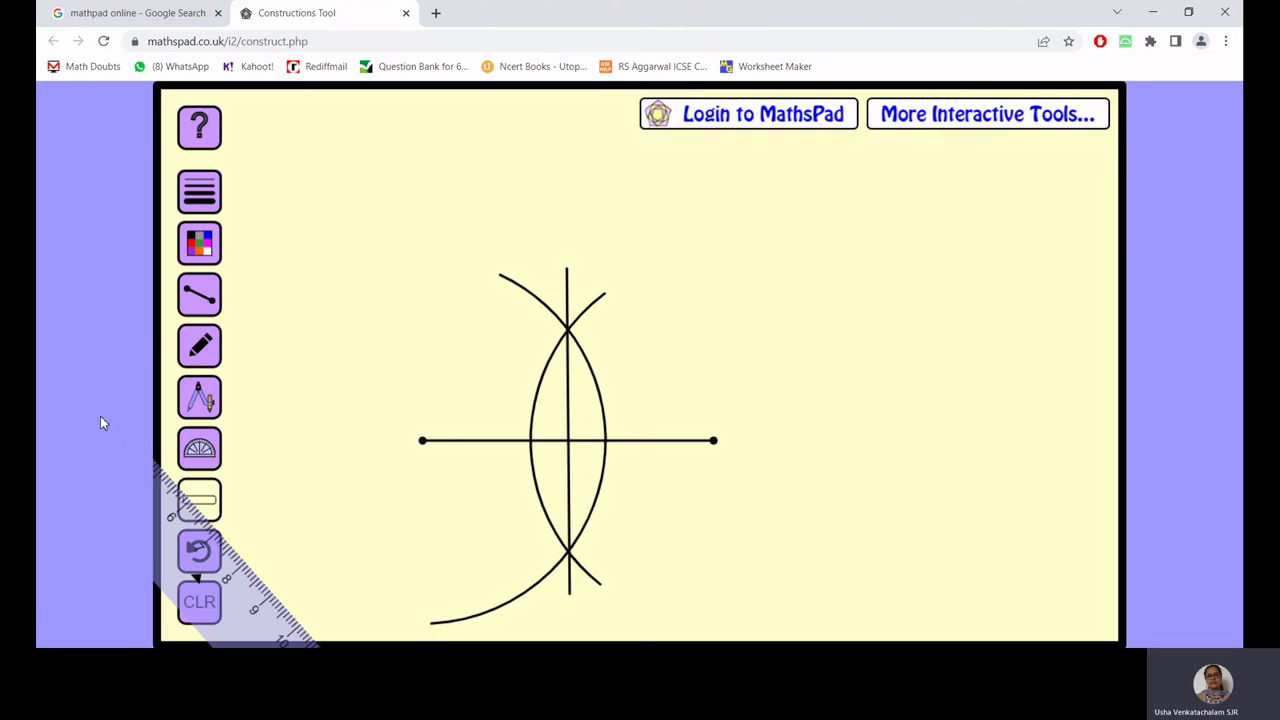
left_click_drag(255, 641, 874, 420)
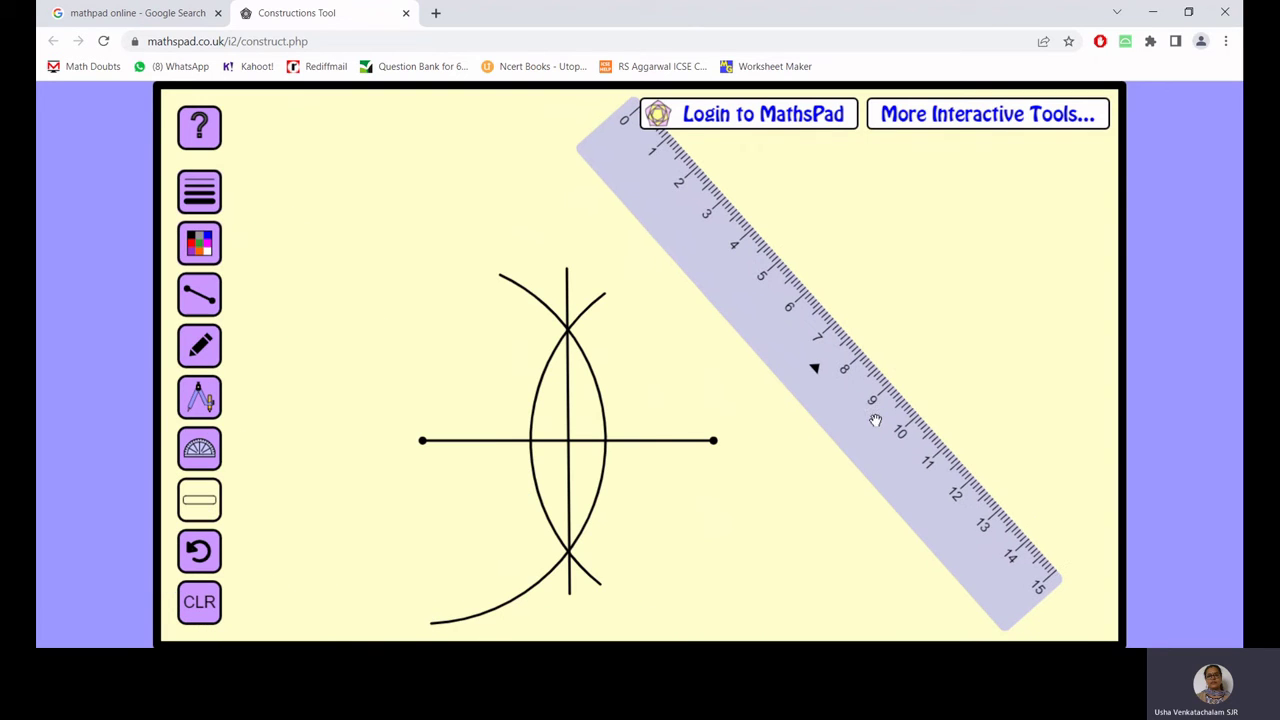
left_click_drag(629, 126, 345, 610)
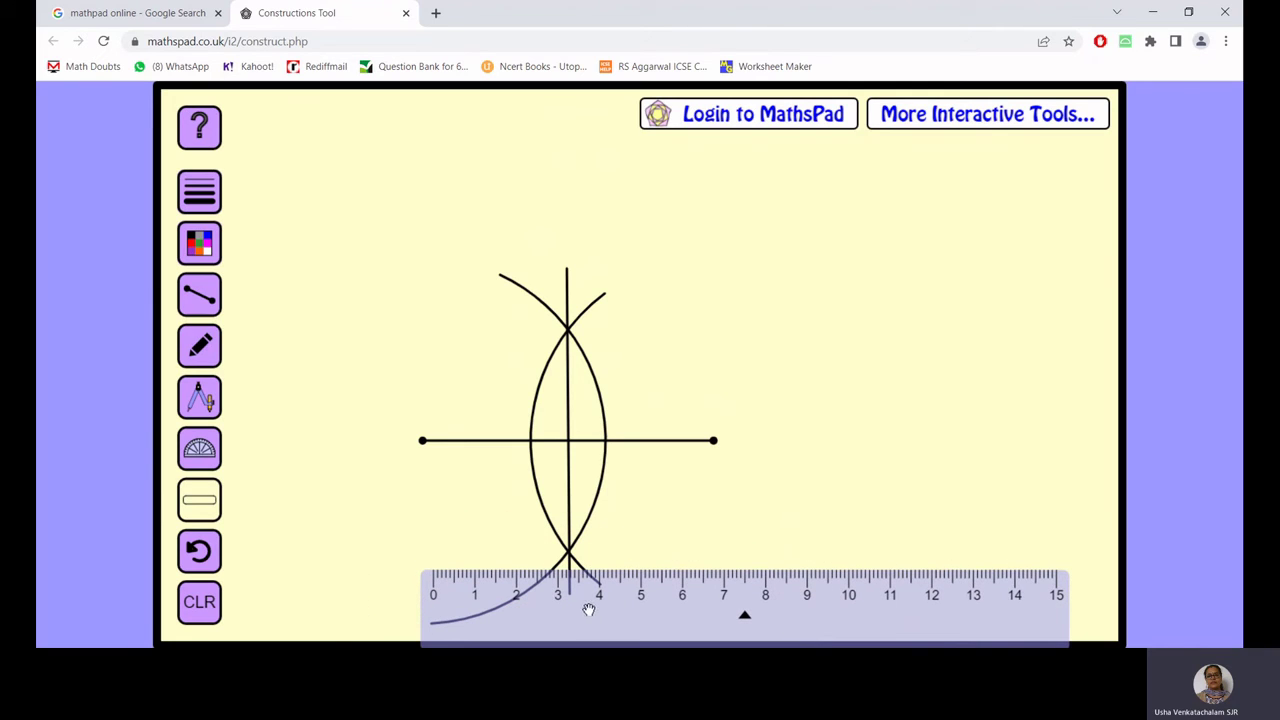
left_click_drag(589, 609, 577, 486)
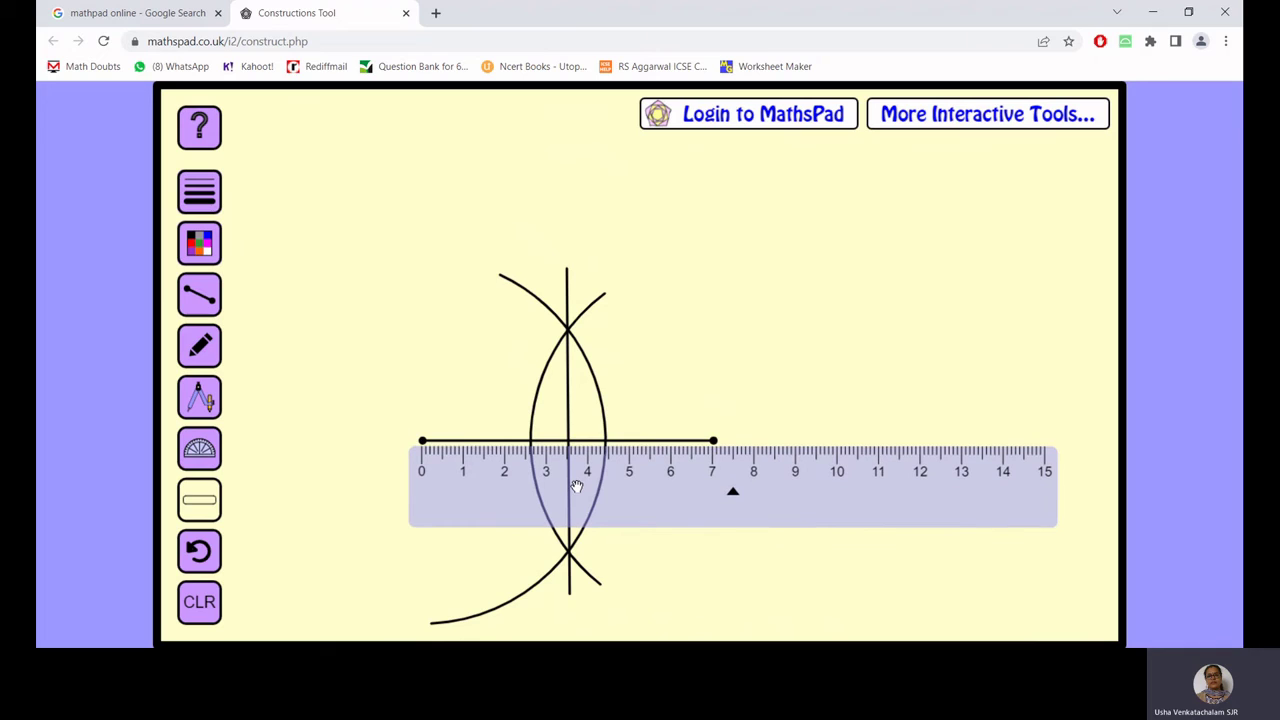
left_click_drag(673, 490, 768, 487)
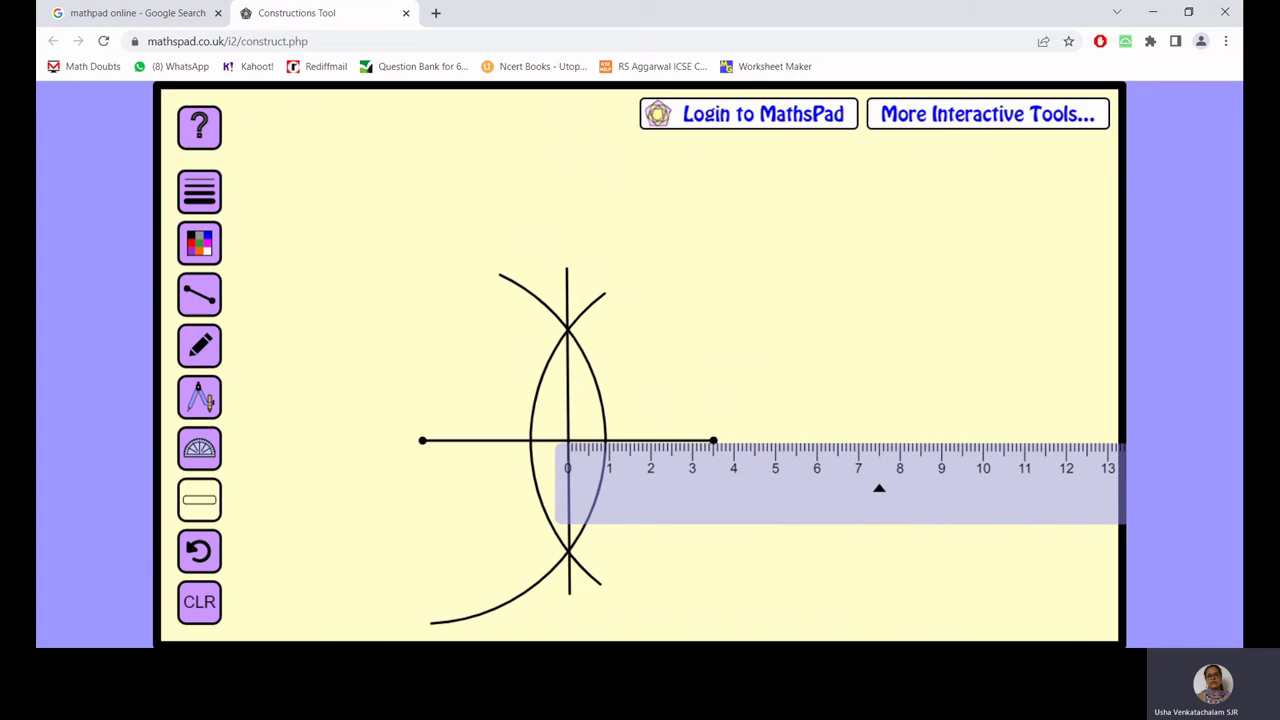